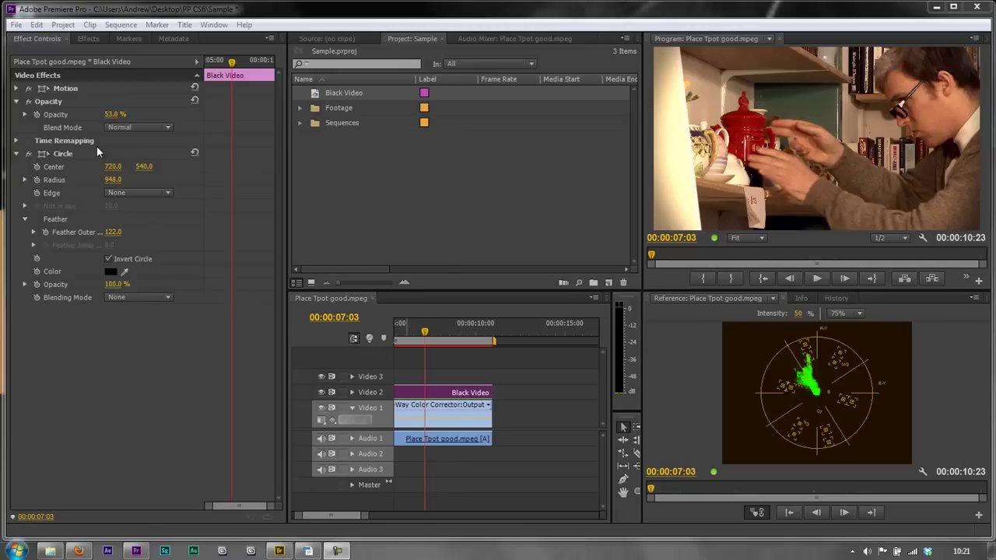
- Delete the Circle effect from the Black Video clip, keeping its 53% opacity
key("Delete")
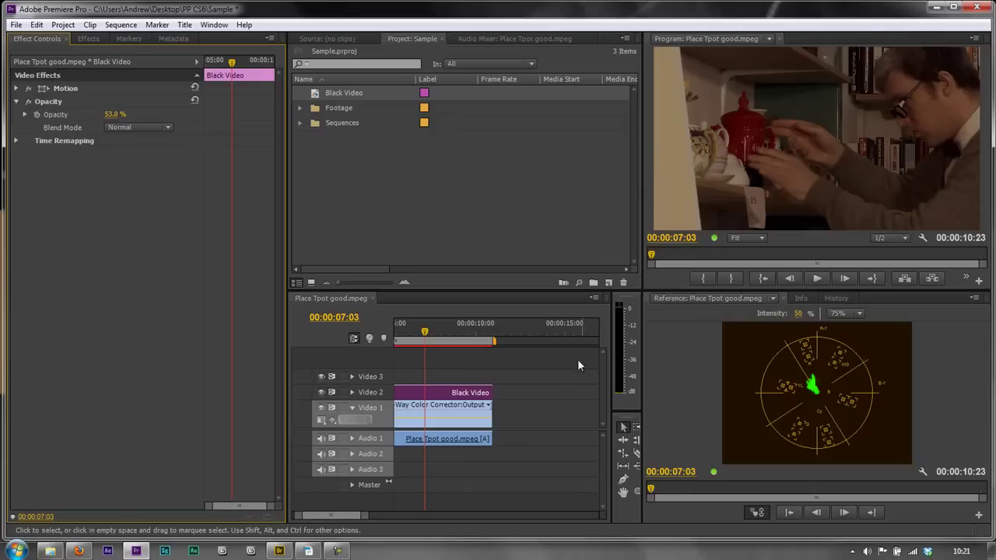
- Search the Effects panel for 'eig' and apply Eight-Point Garbage Matte to the Black Video clip
left_click(470, 396)
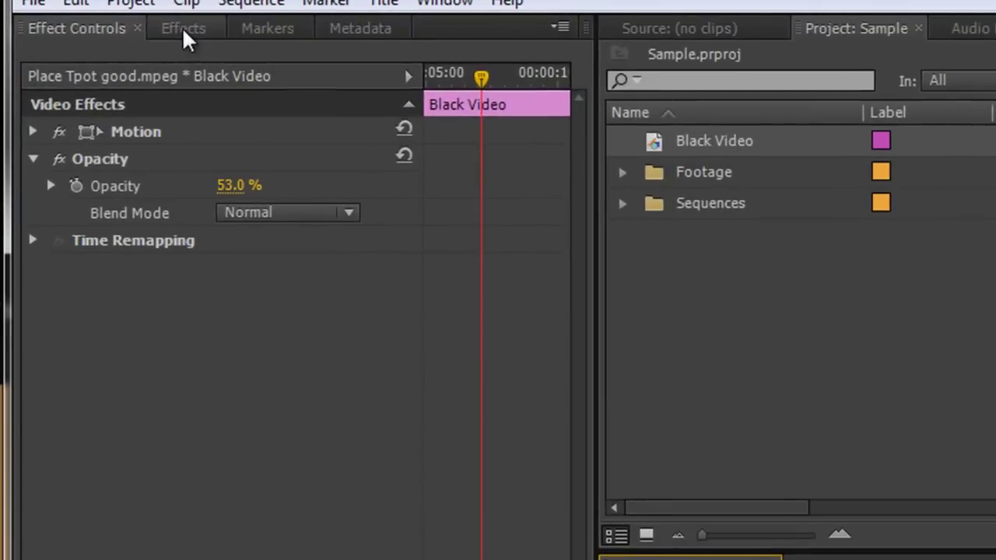
left_click(88, 38)
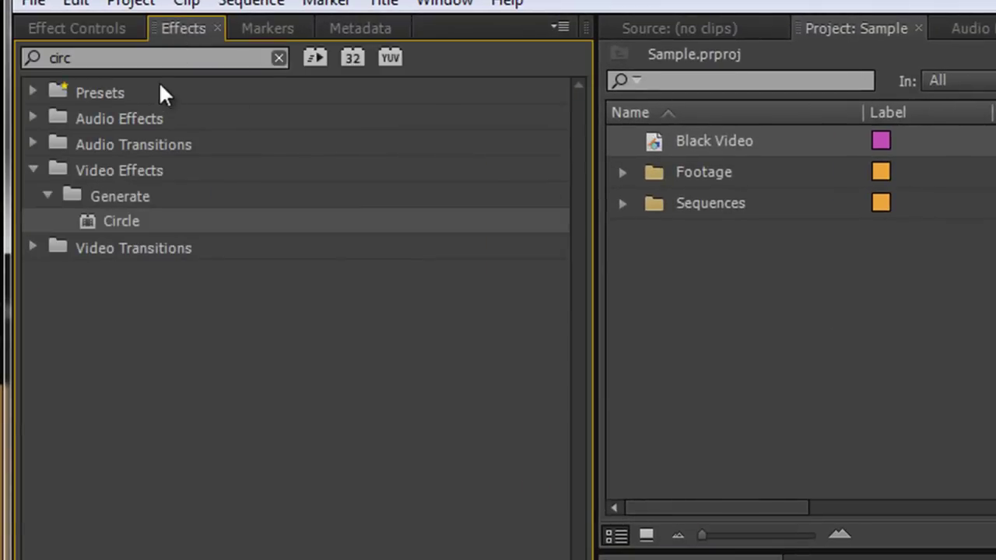
left_click(279, 57)
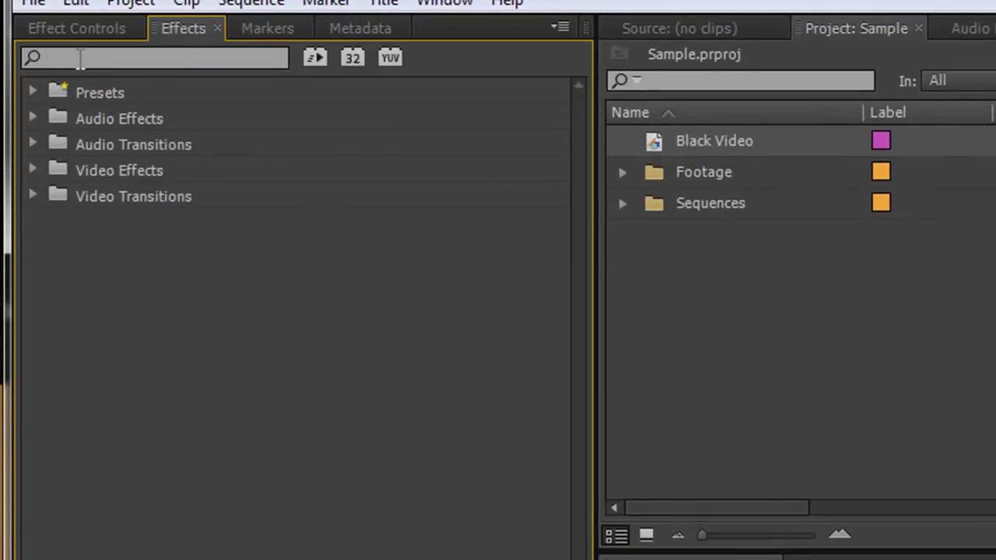
left_click(80, 59)
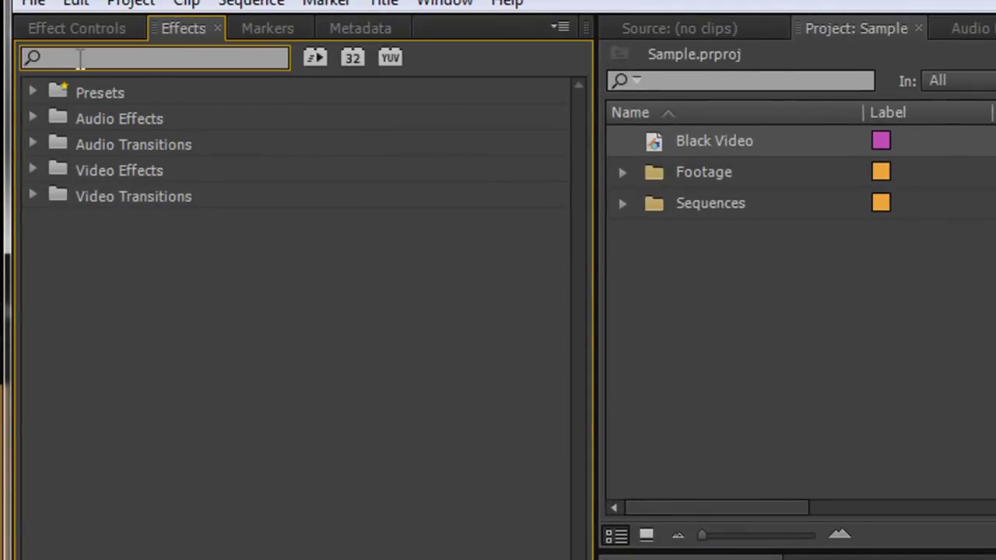
type("eig")
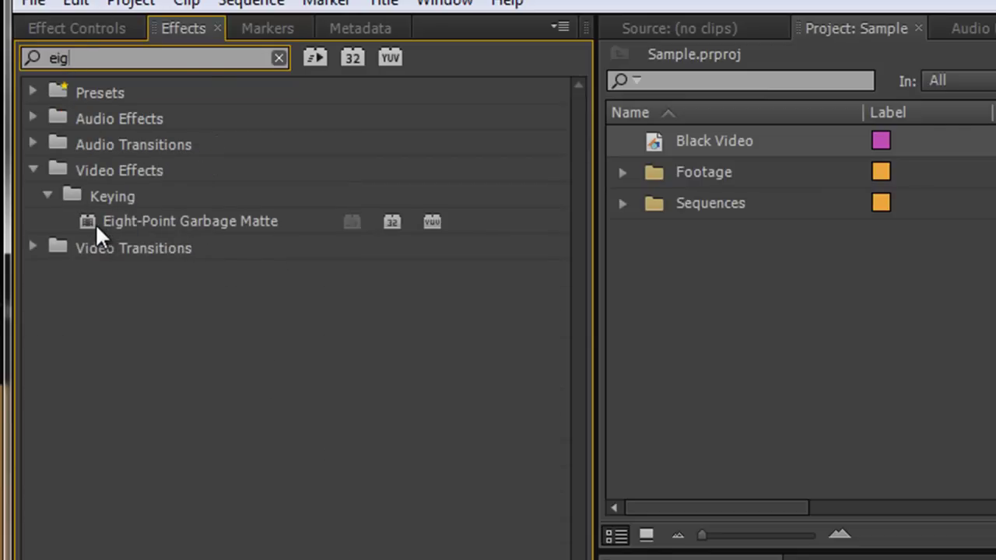
left_click(85, 220)
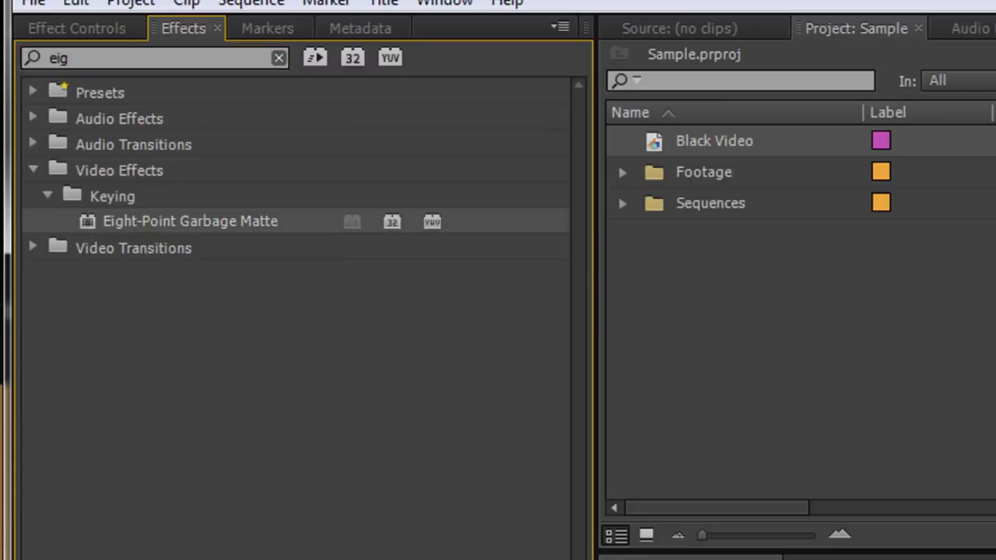
left_click(30, 24)
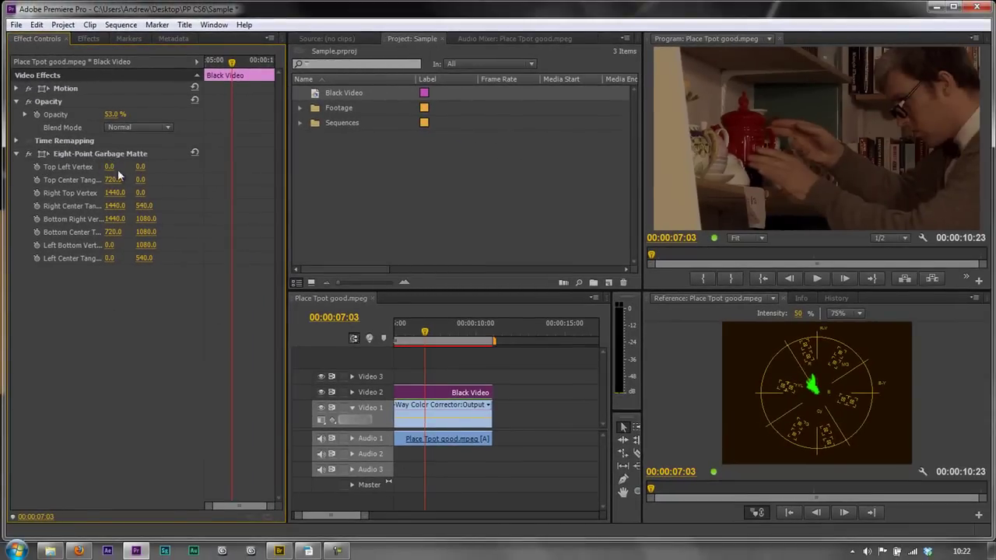
- Drag the garbage matte's bottom, right and top vertices left so the overlay forms a wedge beside the teapots
left_click(70, 154)
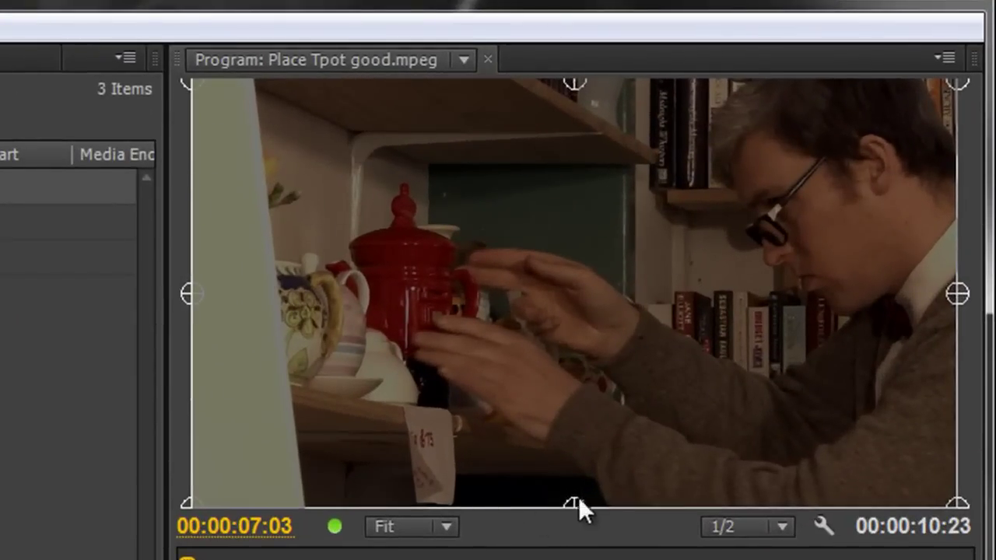
left_click_drag(576, 502, 325, 511)
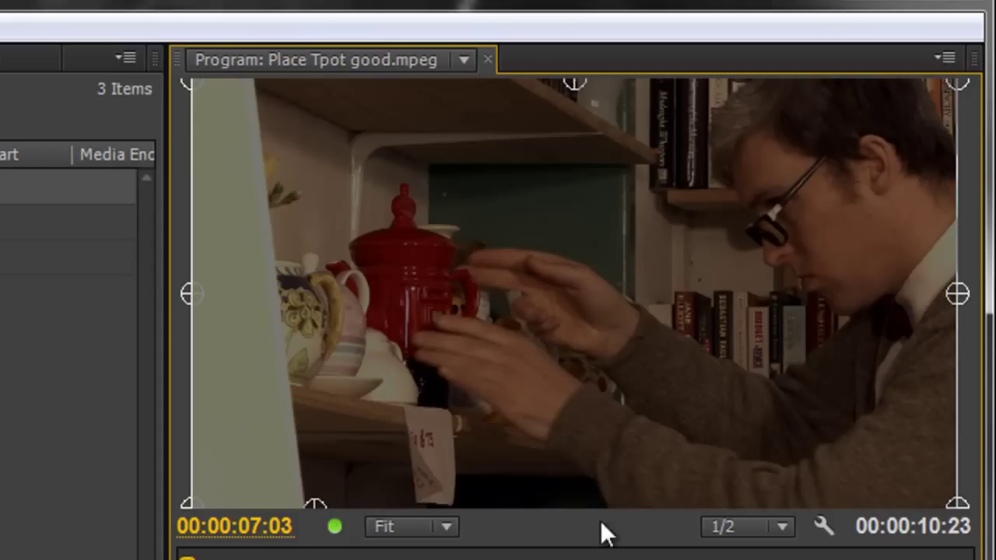
left_click_drag(958, 504, 302, 395)
left_click_drag(958, 294, 901, 291)
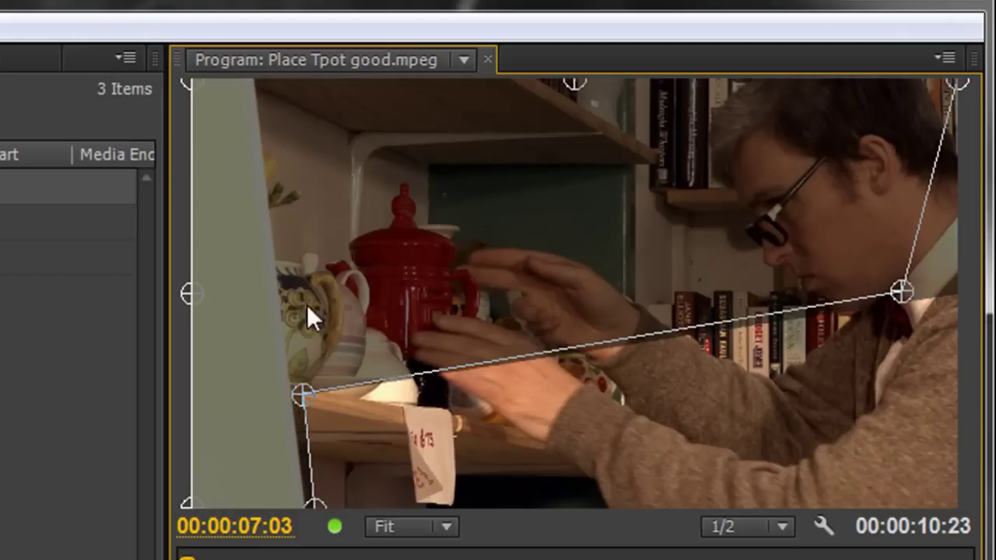
left_click_drag(306, 306, 294, 303)
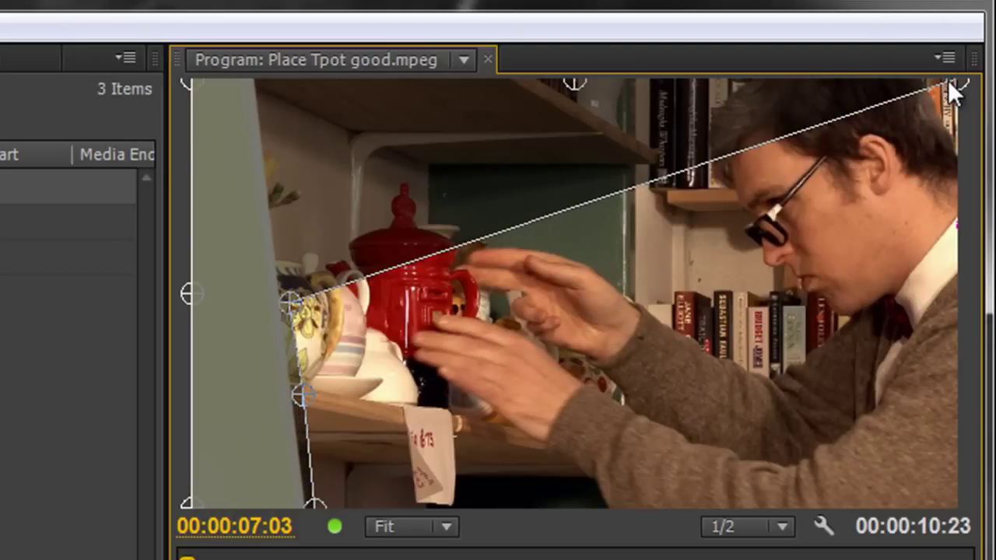
left_click_drag(948, 80, 274, 172)
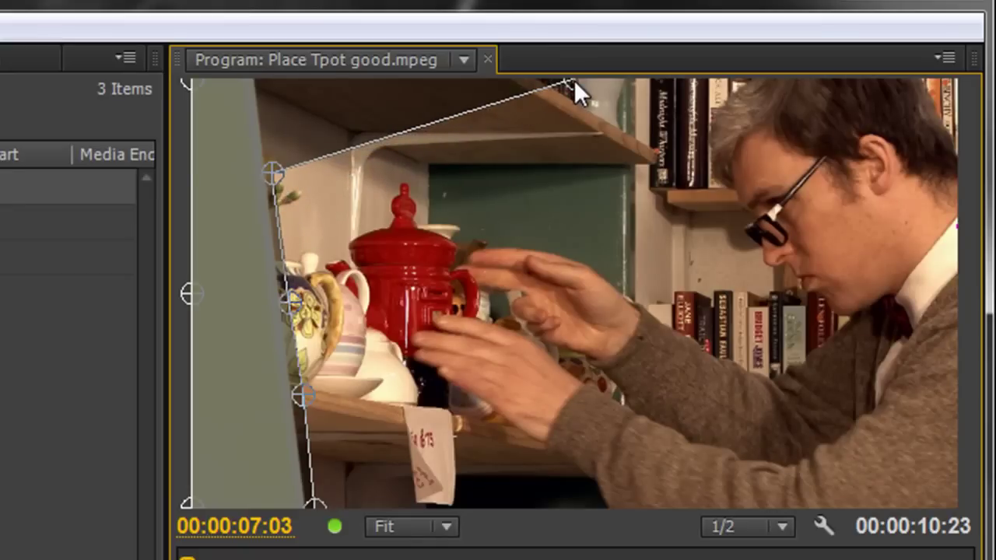
left_click_drag(574, 81, 602, 60)
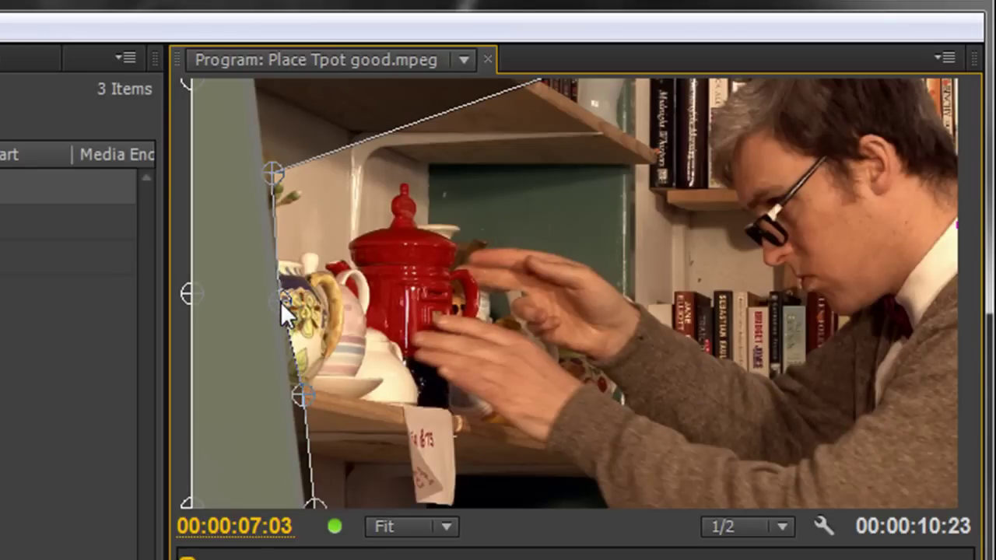
left_click_drag(285, 301, 288, 302)
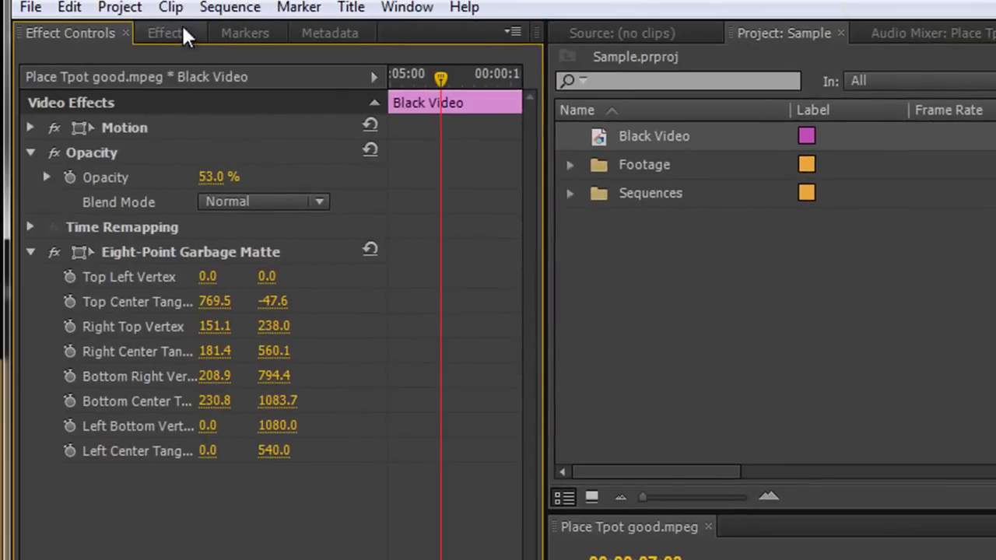
- Search 'fast' and apply Fast Blur to the Black Video clip, leaving Blurriness at 0.0
left_click(170, 36)
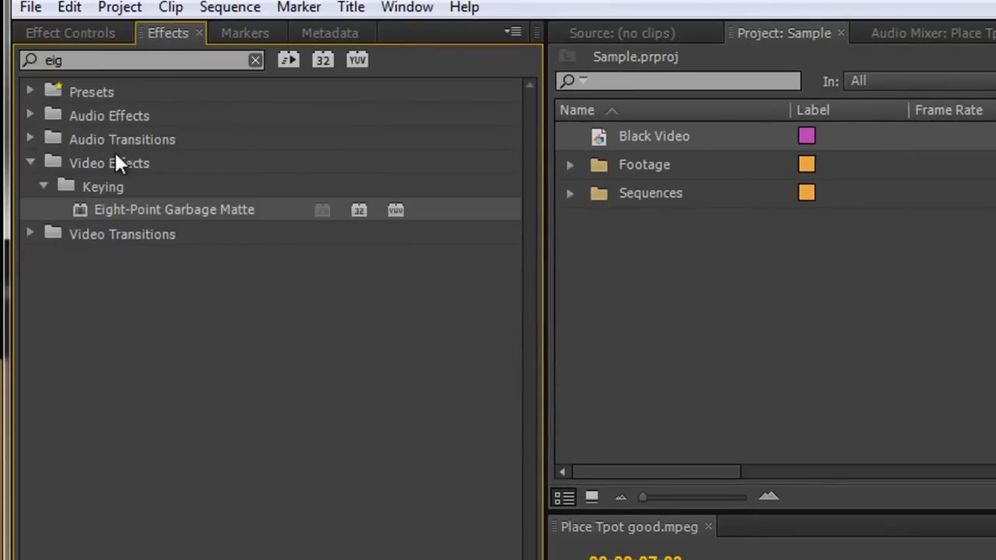
left_click(91, 60)
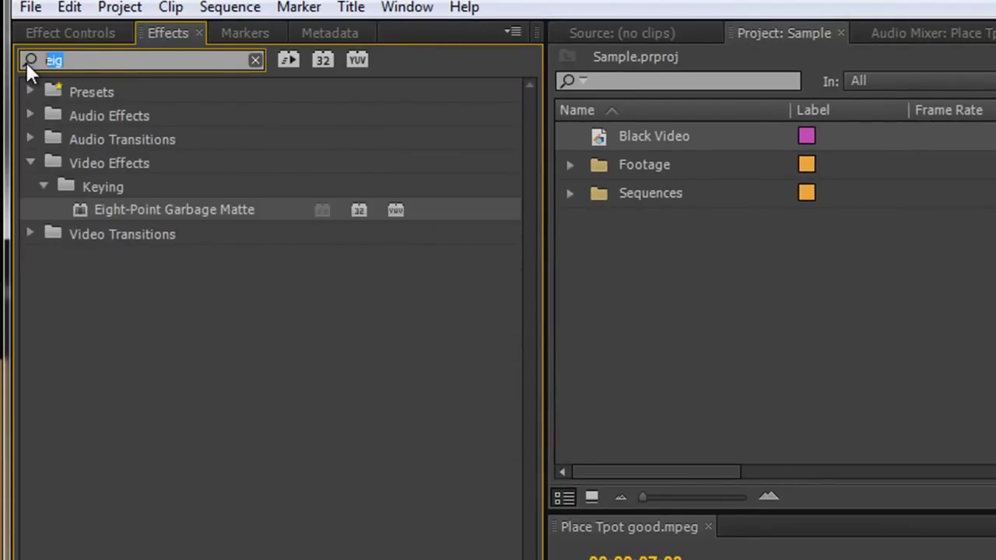
type("fas")
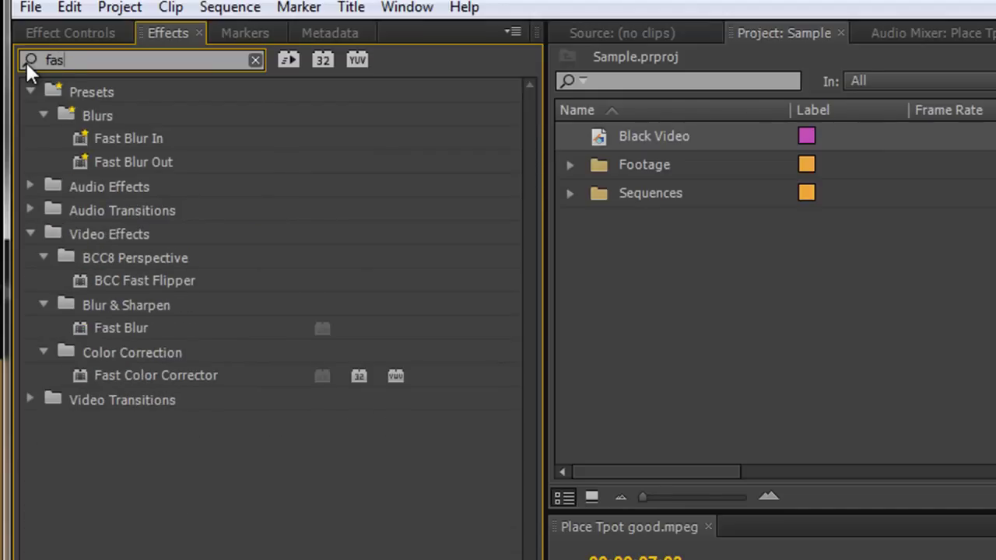
type("t")
key("shift+3")
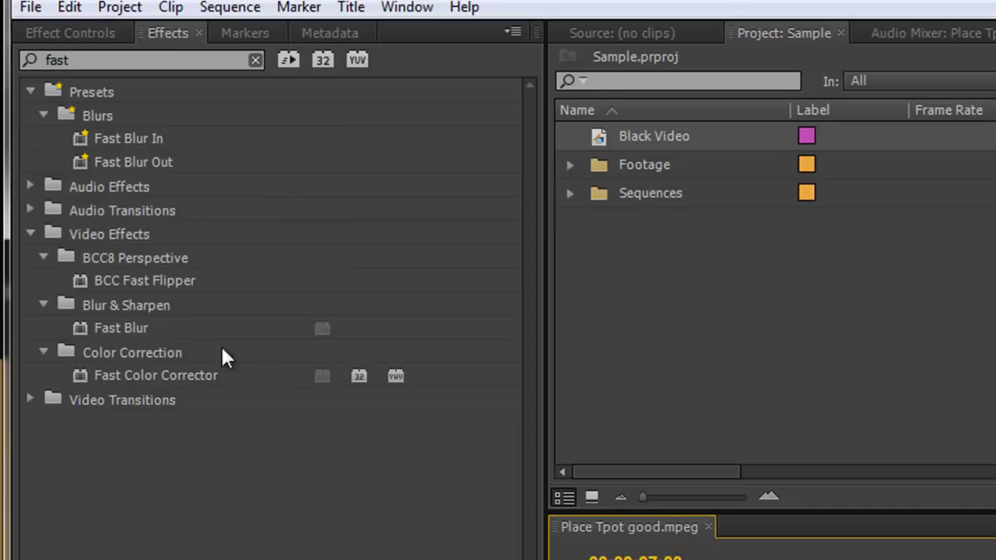
left_click(125, 327)
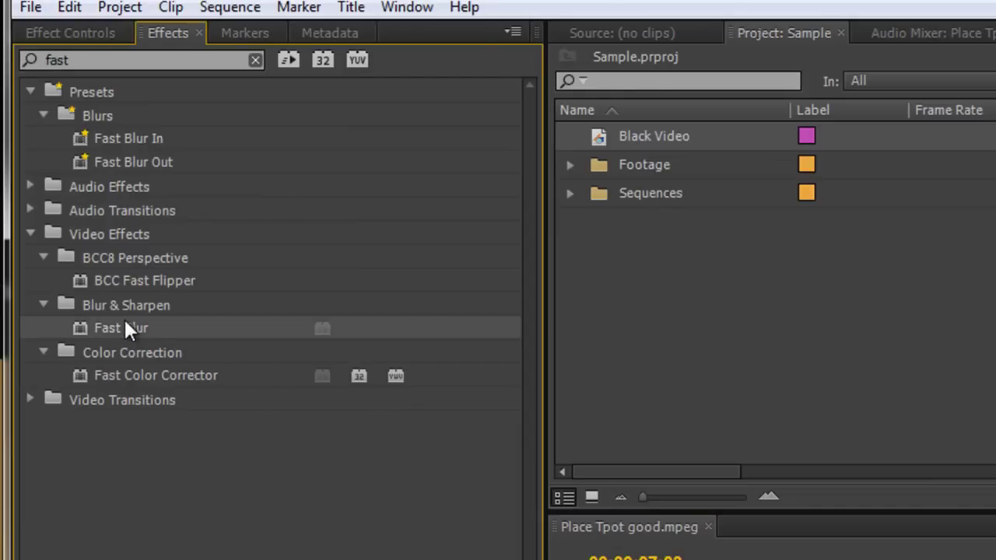
left_click(61, 25)
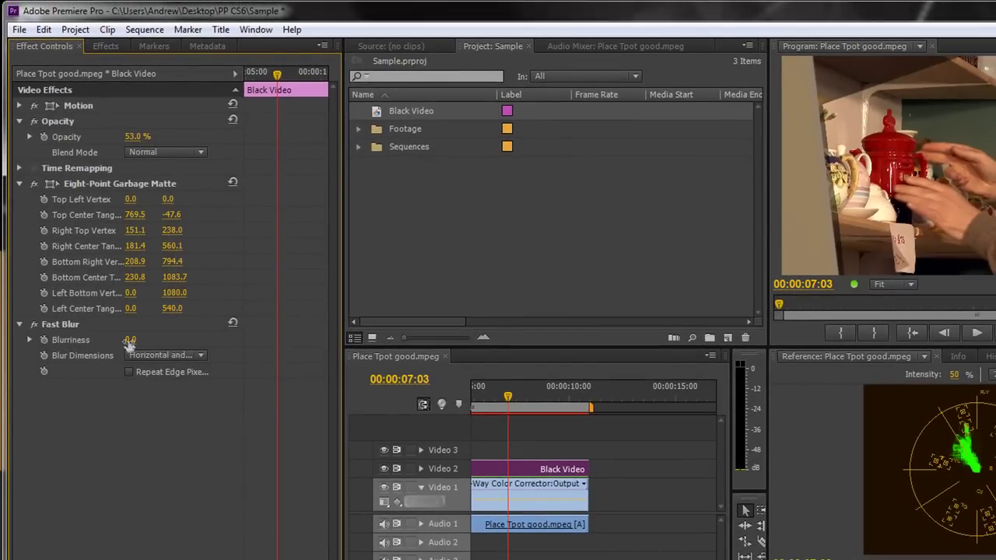
- Keep Fast Blur's dimensions at Horizontal and Vertical and hide the Effect Controls timeline view
left_click(201, 355)
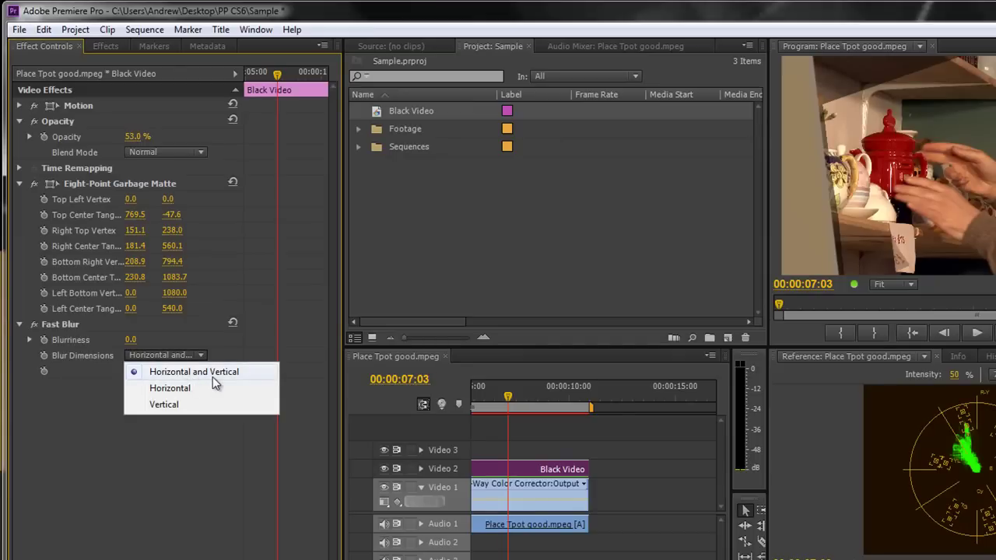
left_click(202, 358)
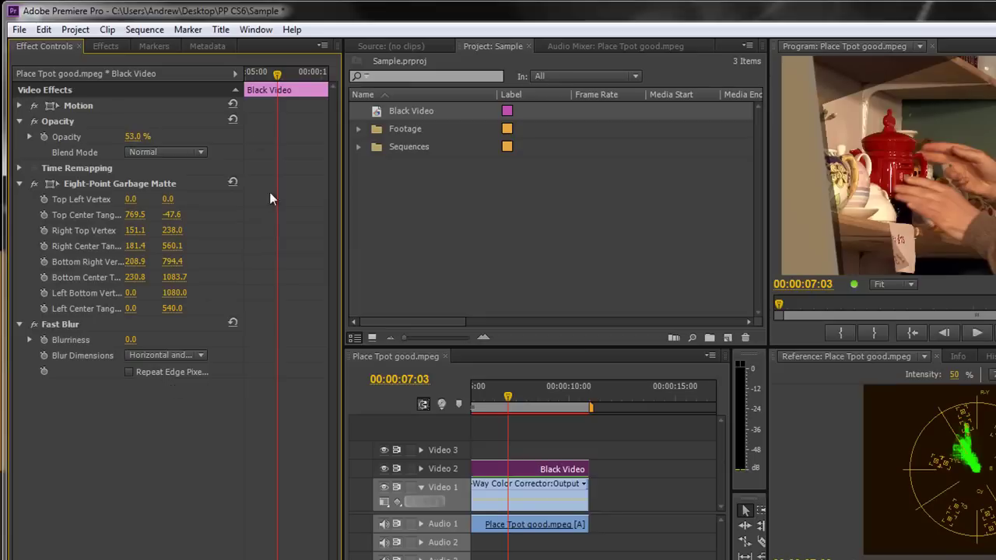
left_click(237, 75)
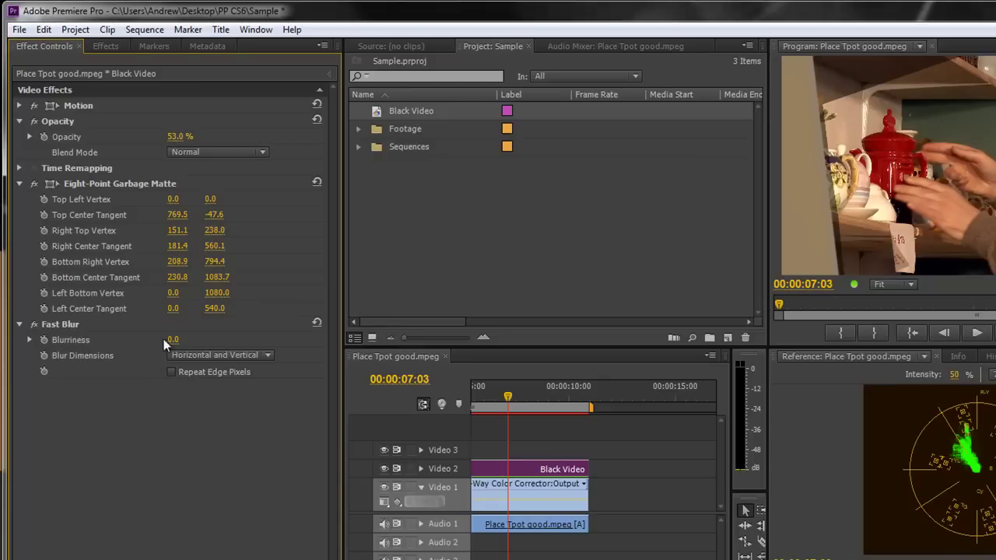
- Set Fast Blur's Blurriness to 85.0 and enable Repeat Edge Pixels
left_click_drag(173, 343, 238, 342)
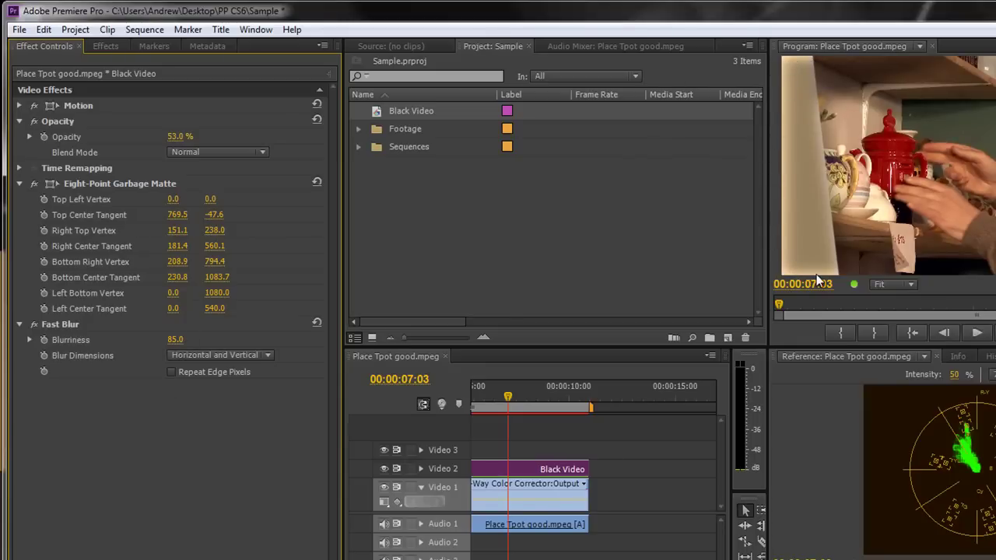
left_click(172, 372)
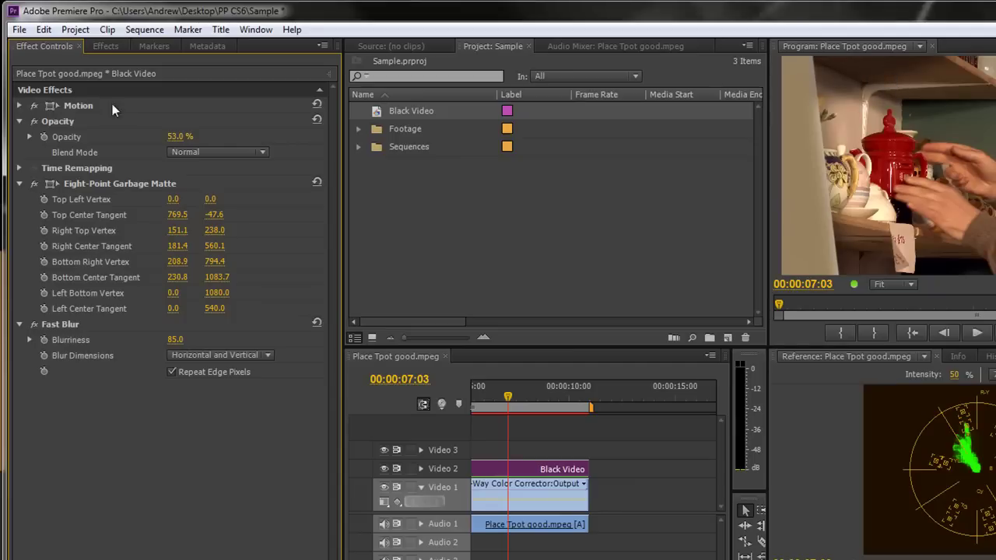
- Show the garbage matte handles and zoom the Program monitor out to 10%
left_click(110, 183)
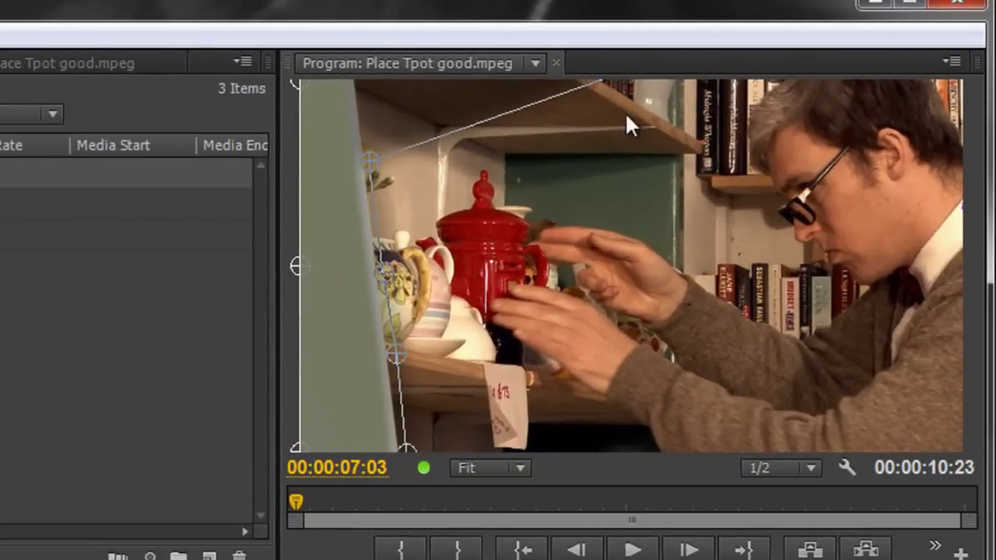
left_click(520, 469)
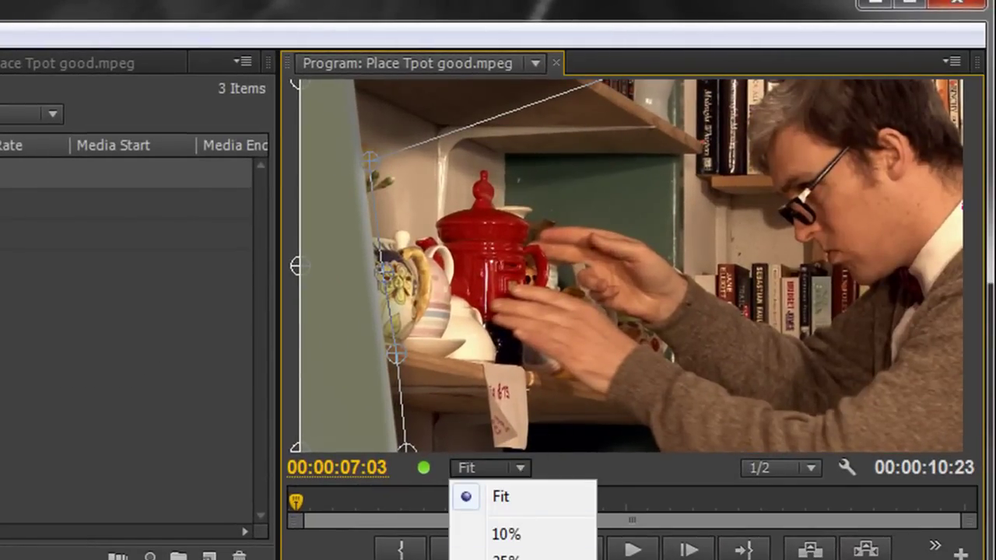
left_click(506, 559)
left_click(521, 469)
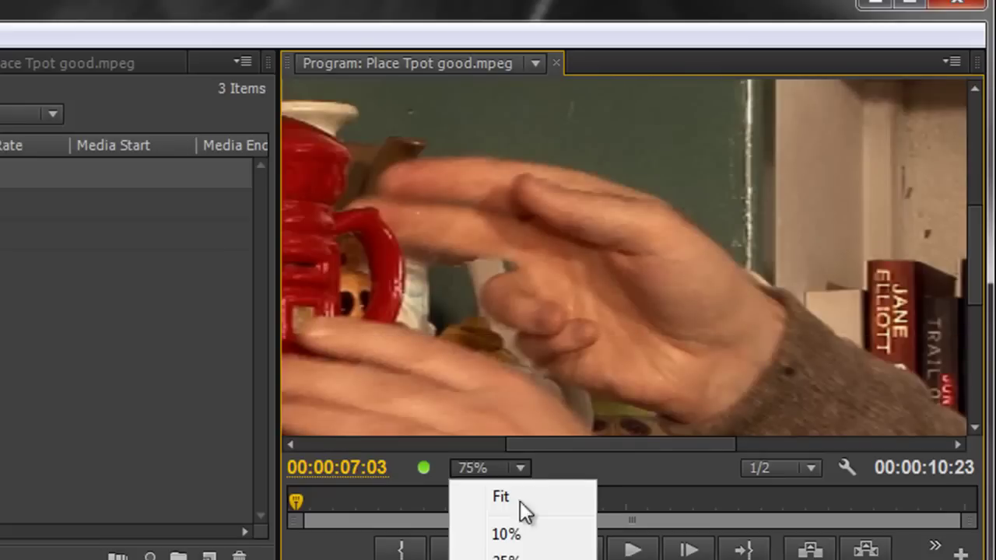
left_click(510, 535)
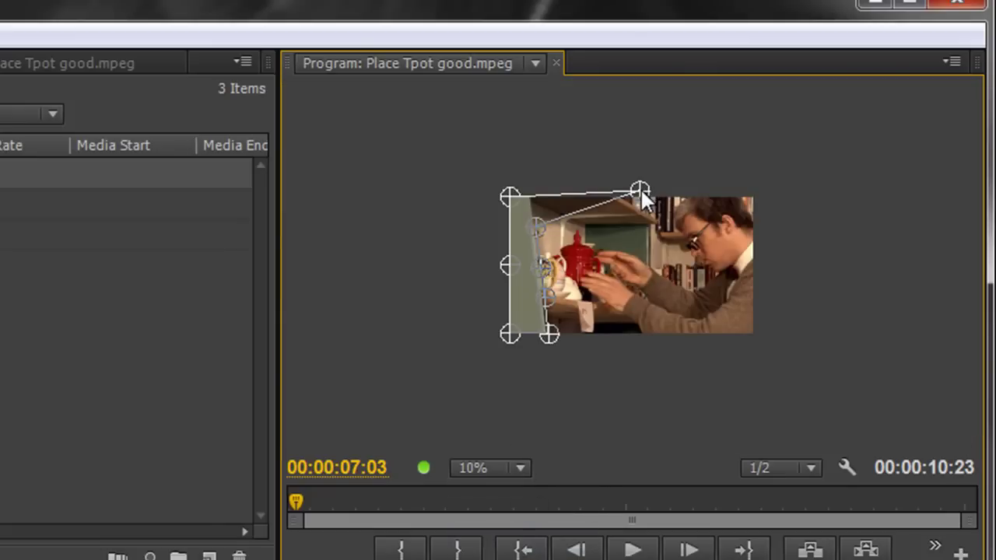
- Pull the matte's top-right corner toward the left edge, nudge the bottom-right corner, and restore Fit zoom
left_click_drag(641, 190, 557, 198)
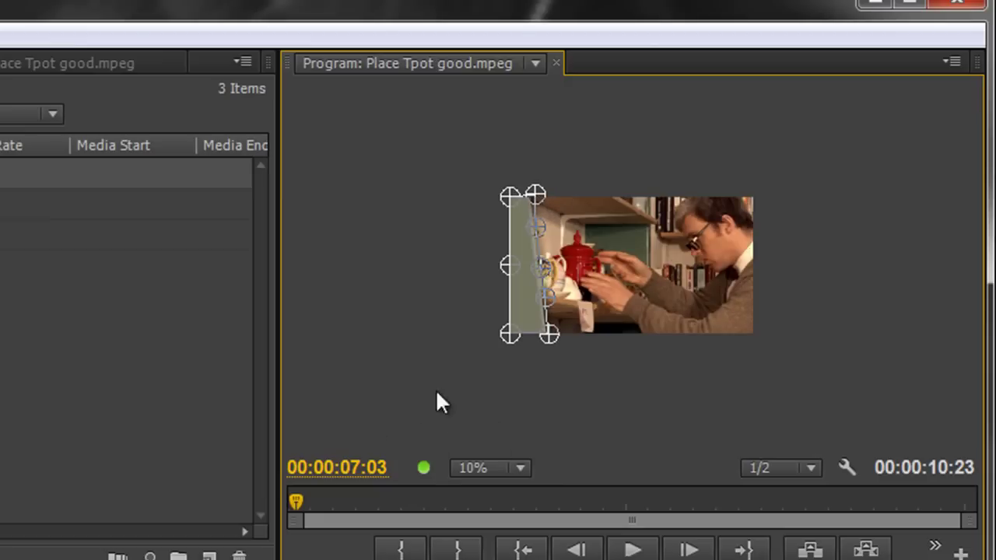
mouse_move(550, 335)
left_mouse_down()
mouse_move(564, 377)
mouse_move(548, 349)
mouse_move(553, 337)
left_mouse_up()
left_click(519, 468)
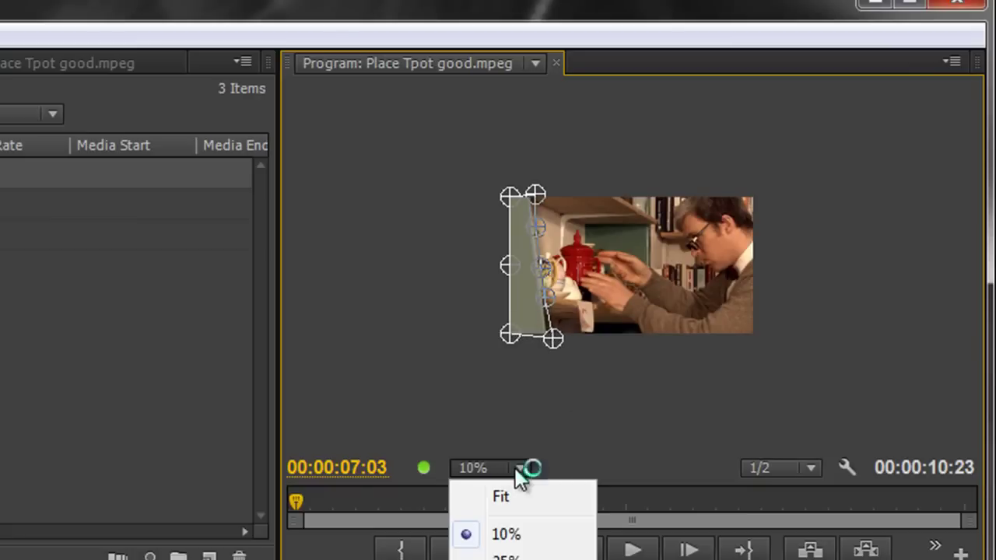
left_click(510, 498)
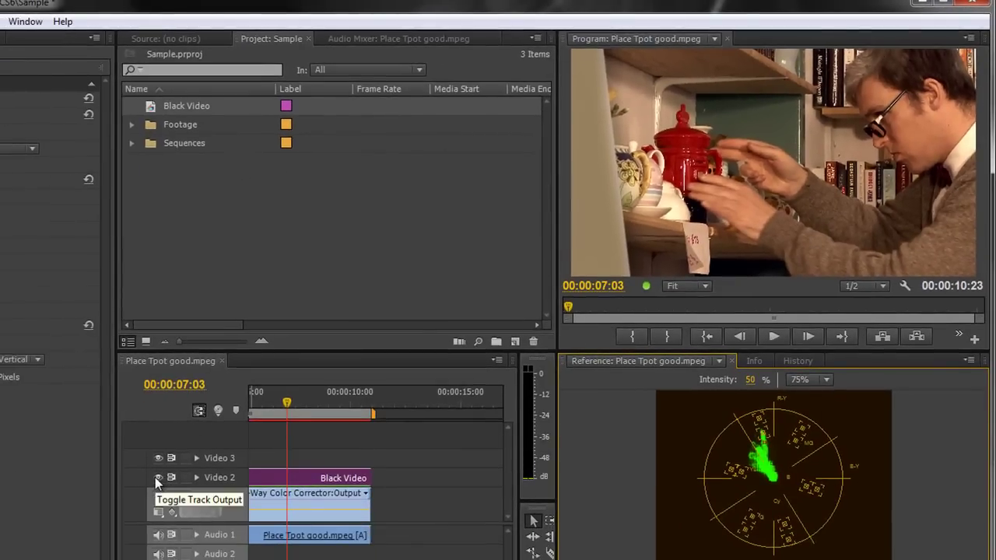
- Toggle the Video 2 track's visibility off and on twice, ending with the vignette visible
left_click(156, 477)
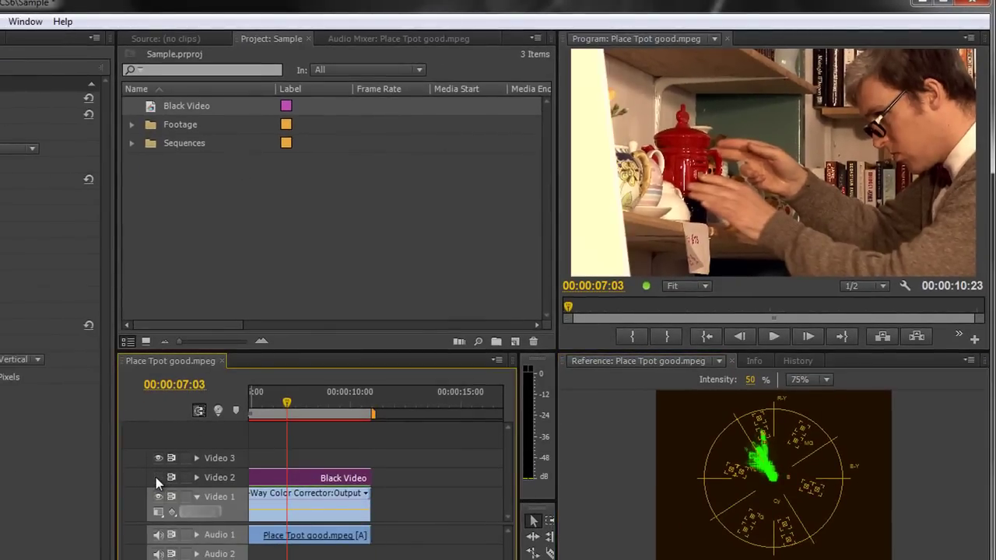
left_click(156, 477)
left_click(155, 477)
left_click(155, 477)
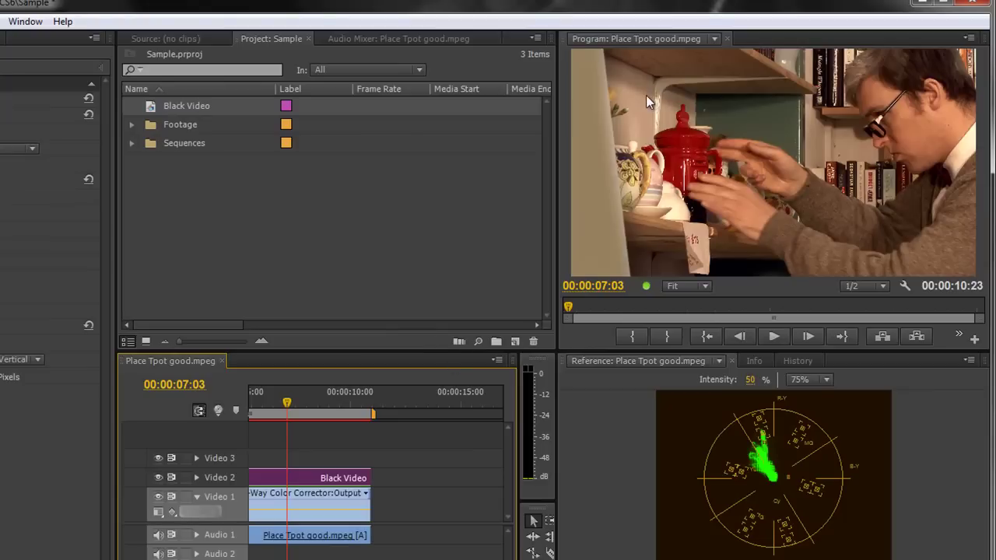